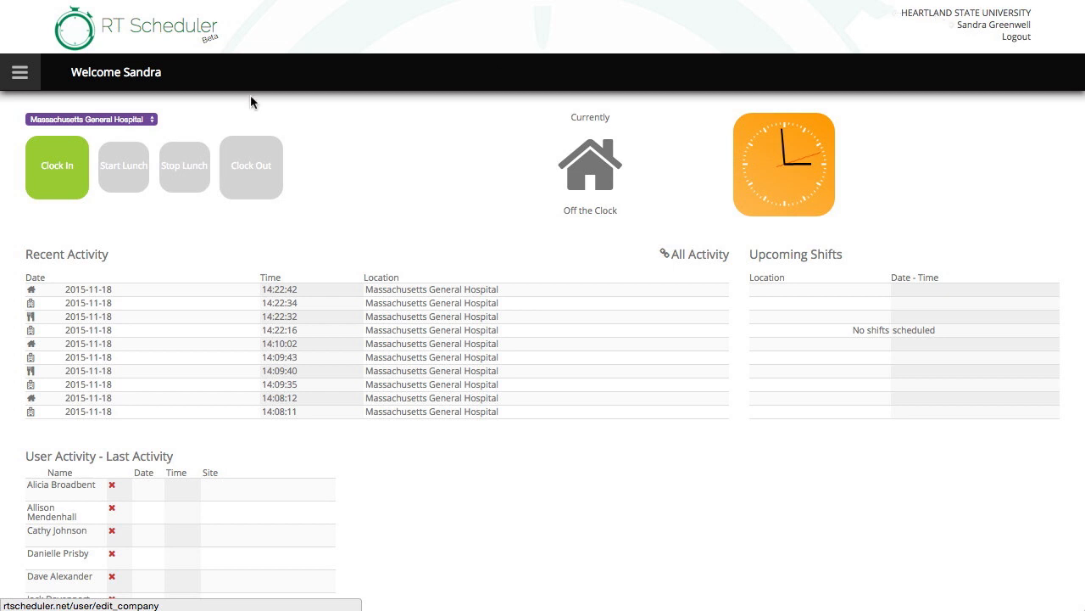
Step: Open the Make/Edit Schedule page and look through its Locations, Day and Month views, ending in the Spreadsheet view
{"action": "left_click", "coordinate": [22, 75]}
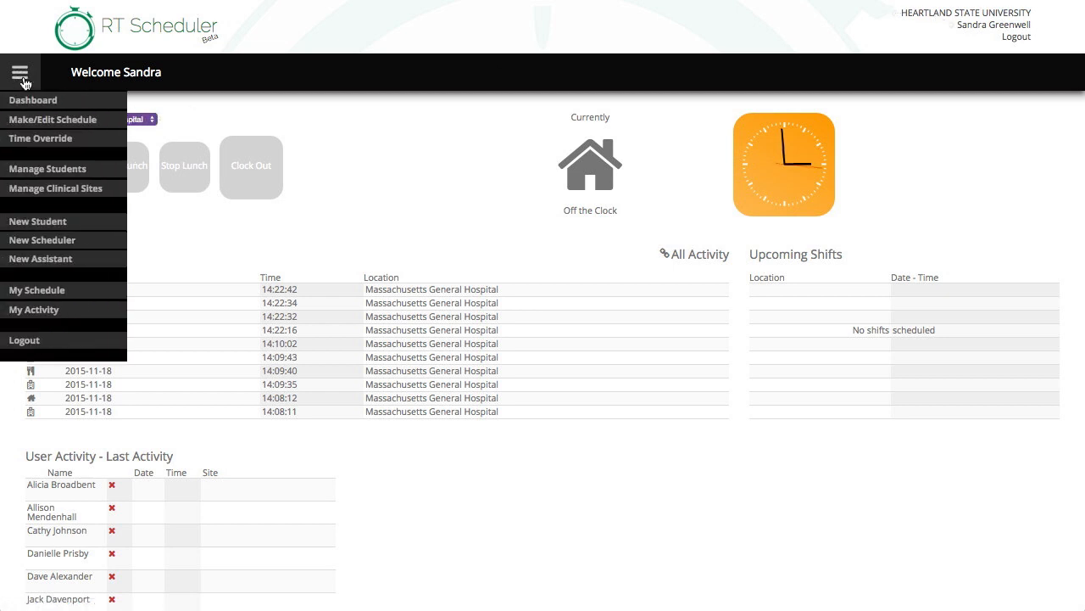
{"action": "left_click", "coordinate": [22, 125]}
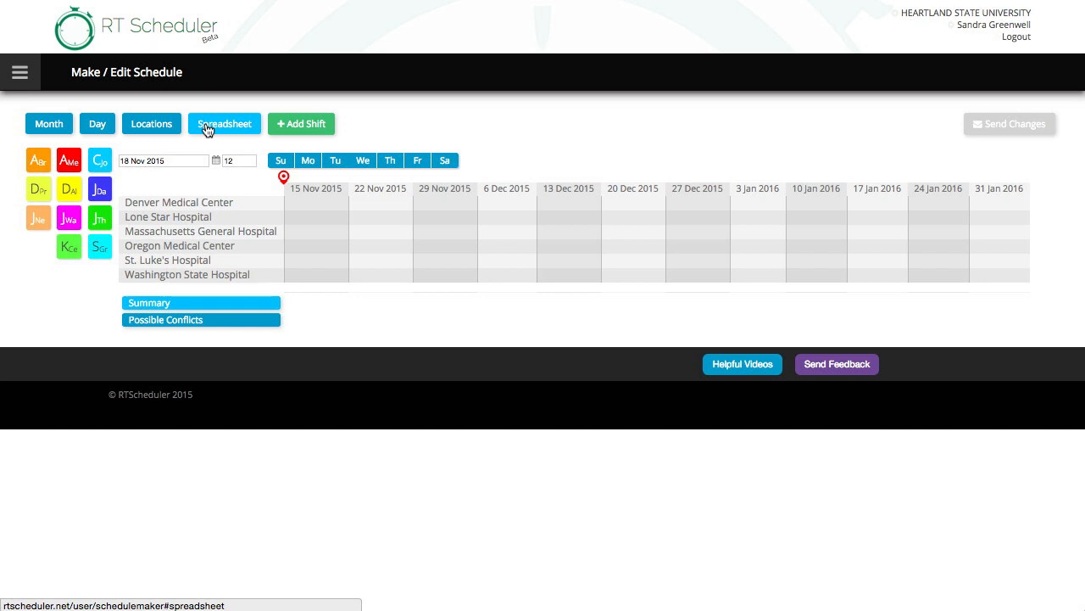
{"action": "left_click", "coordinate": [161, 132]}
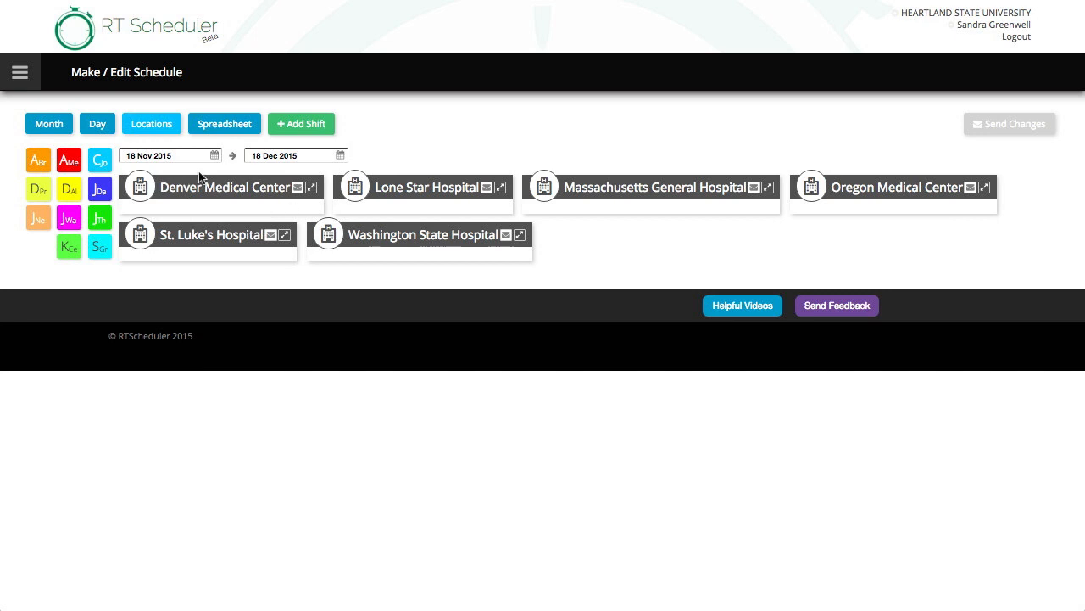
{"action": "left_click", "coordinate": [100, 125]}
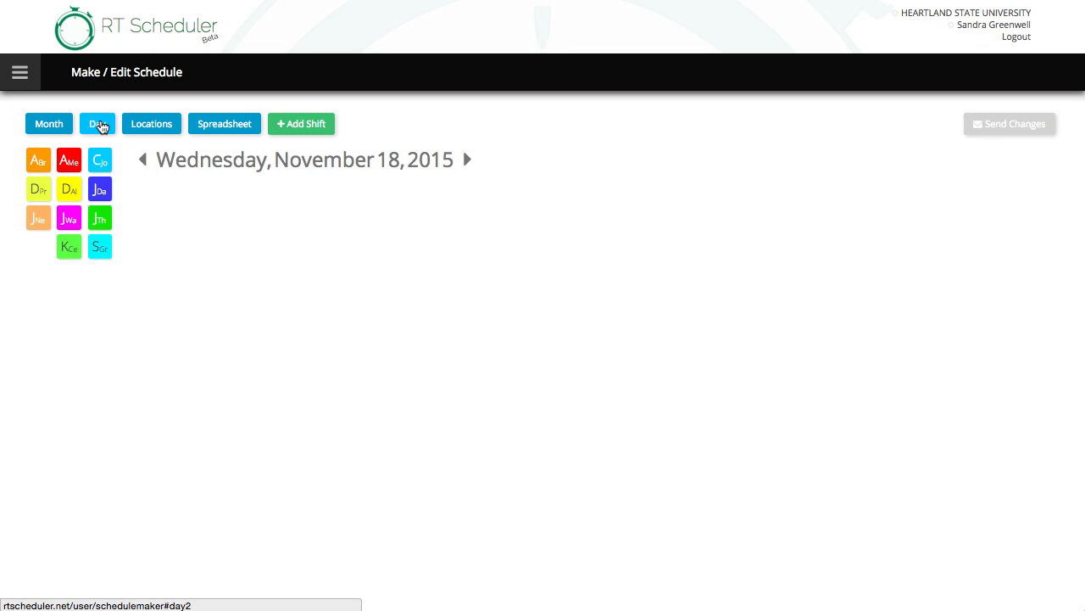
{"action": "left_click", "coordinate": [54, 131]}
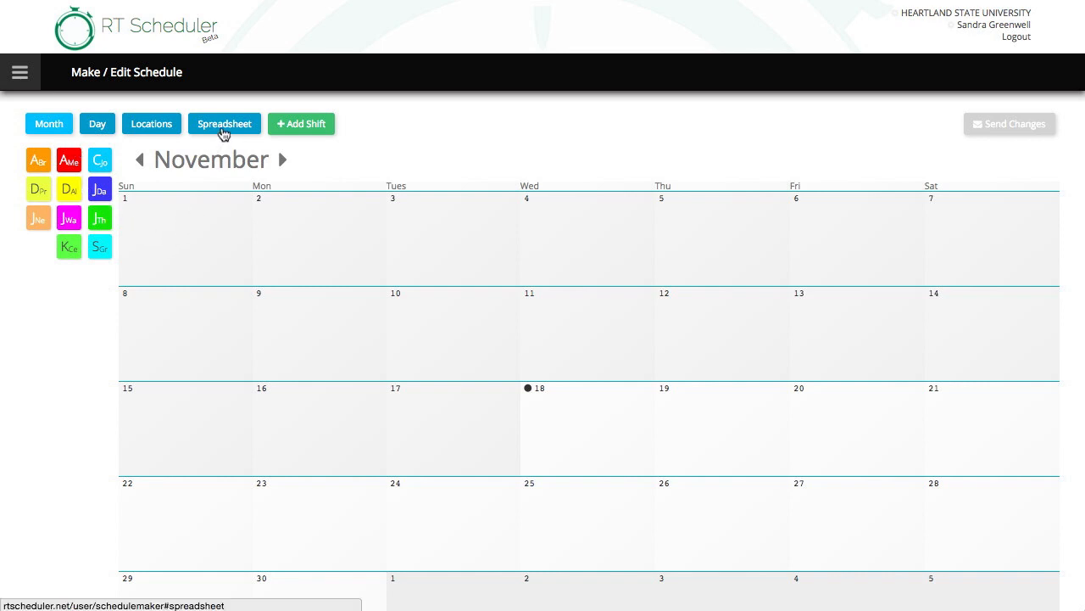
{"action": "left_click", "coordinate": [224, 127]}
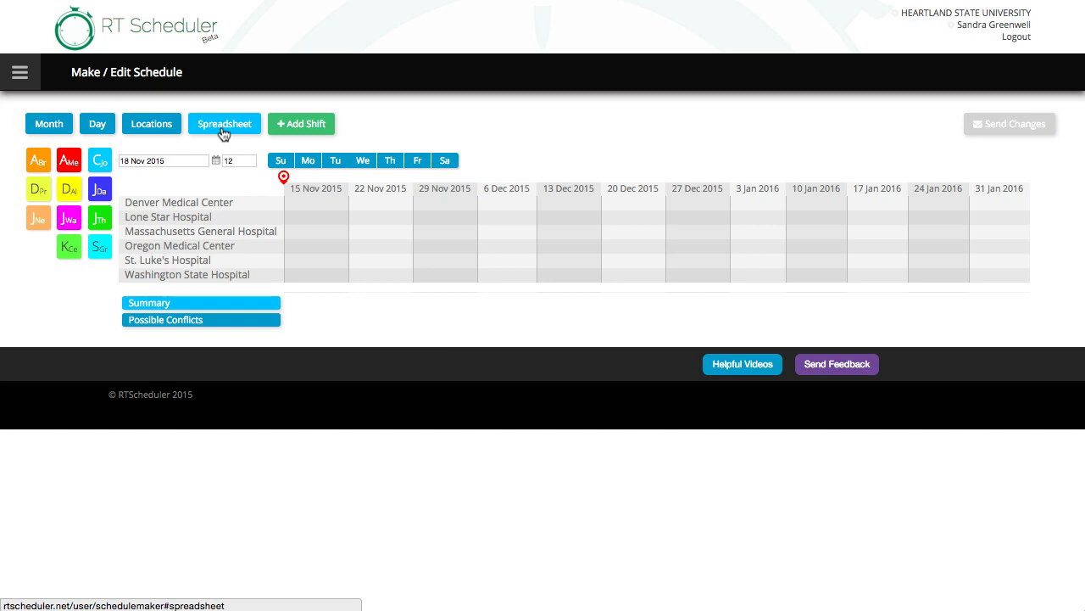
Step: Set the spreadsheet's start date to 11 Jan 2016
{"action": "left_click", "coordinate": [176, 160]}
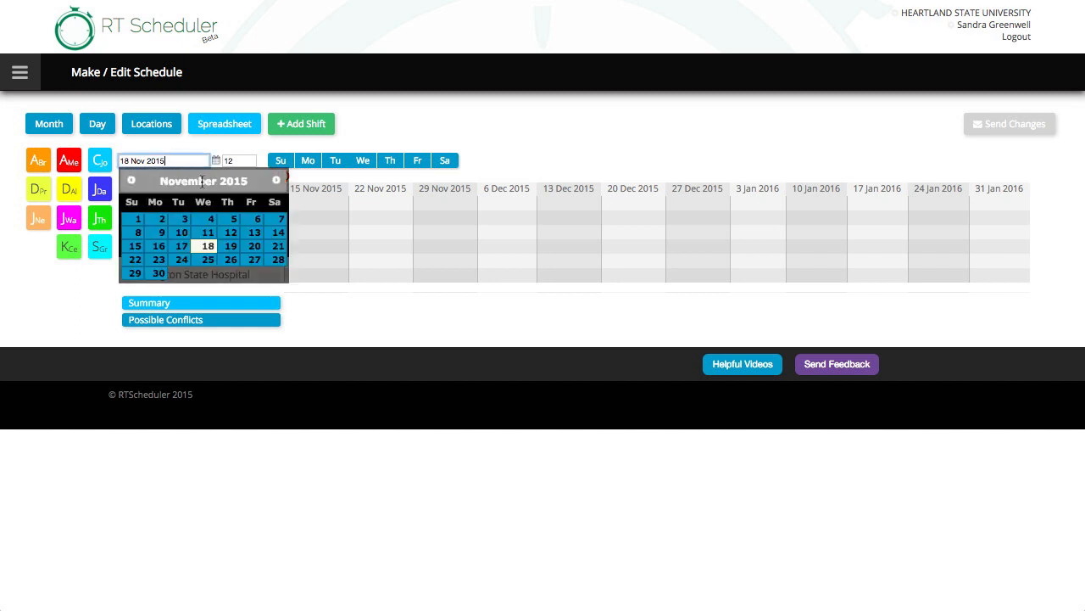
{"action": "left_click", "coordinate": [275, 180]}
{"action": "left_click", "coordinate": [276, 181]}
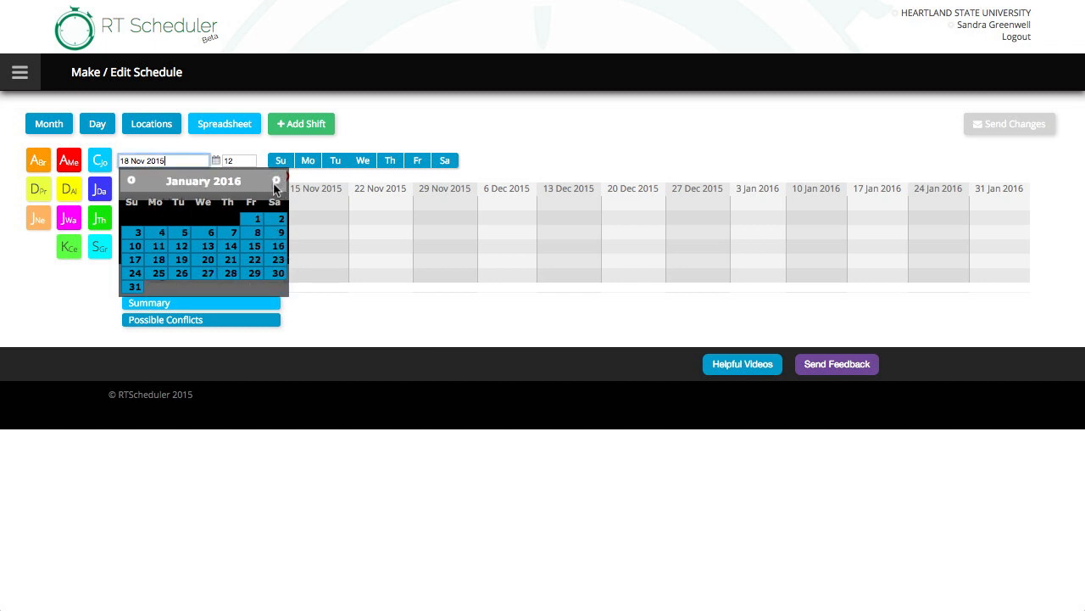
{"action": "left_click", "coordinate": [159, 247]}
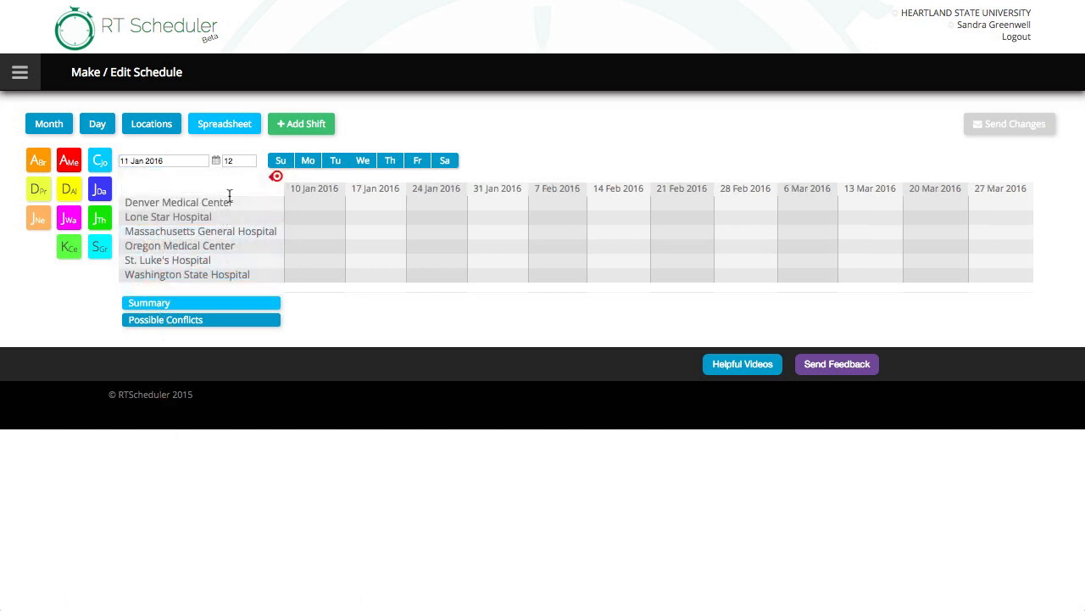
Step: Limit the spreadsheet to 6 weeks and show only its Tuesday and Thursday columns
{"action": "left_click", "coordinate": [232, 161]}
{"action": "left_click_drag", "start_coordinate": [236, 161], "coordinate": [216, 164]}
{"action": "type", "text": "6"}
{"action": "key", "text": "Return"}
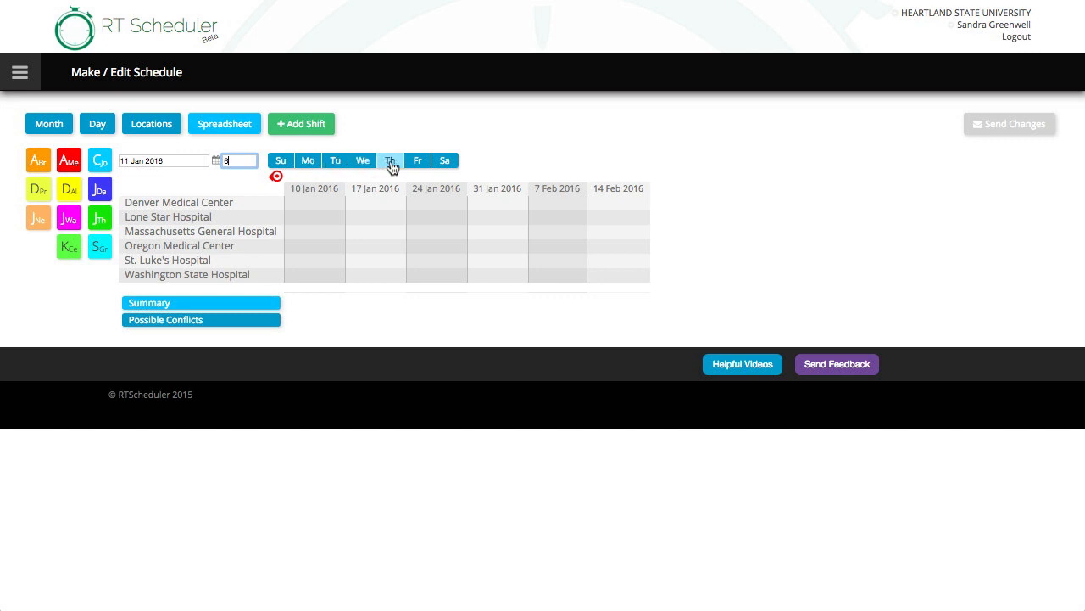
{"action": "left_click", "coordinate": [336, 165]}
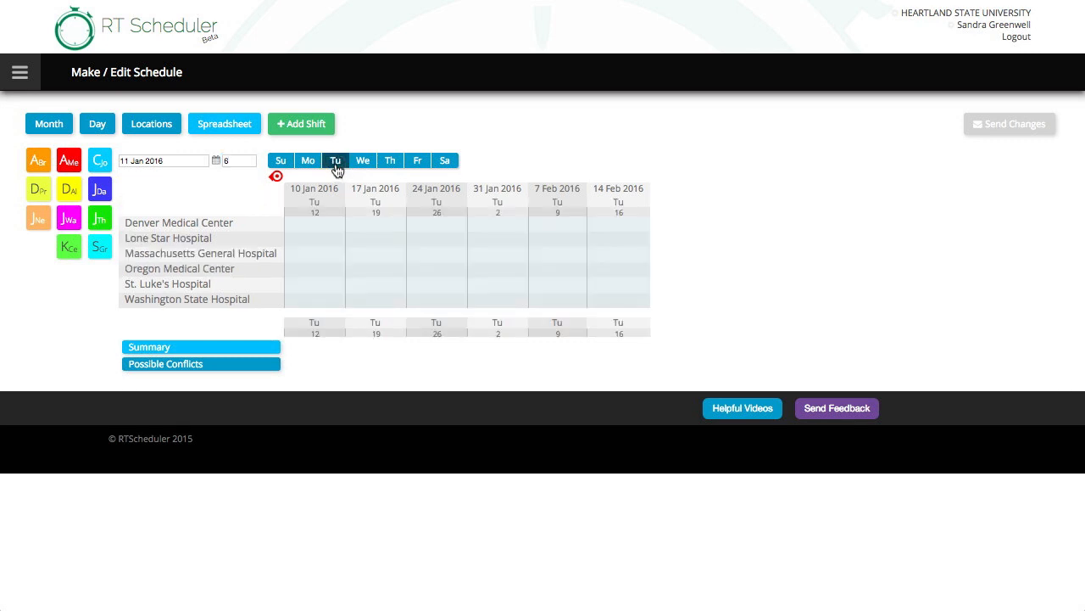
{"action": "left_click", "coordinate": [391, 164]}
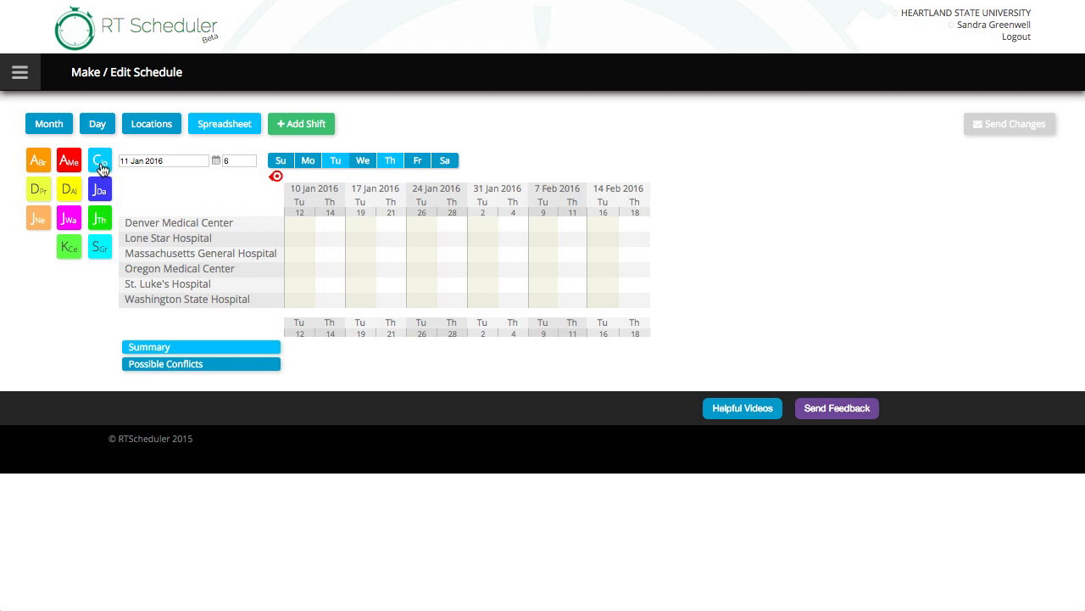
Step: Add 06:00–12:00 shifts at Denver Medical Center for student CJo on 12 January and the light-yellow DPr student on 14 January 2016
{"action": "left_click_drag", "start_coordinate": [100, 166], "coordinate": [301, 231]}
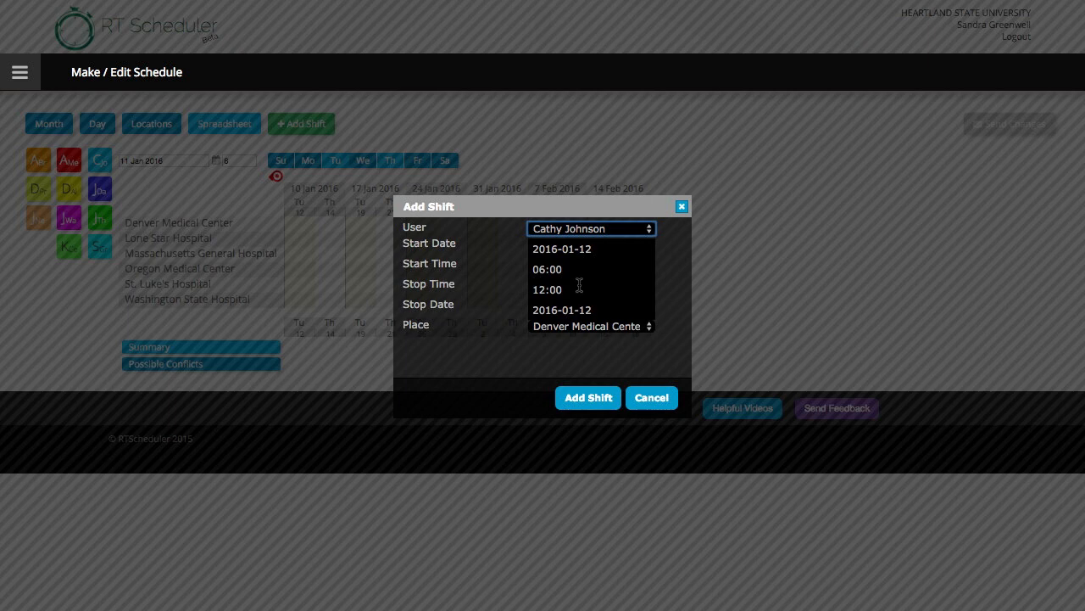
{"action": "left_click", "coordinate": [580, 399]}
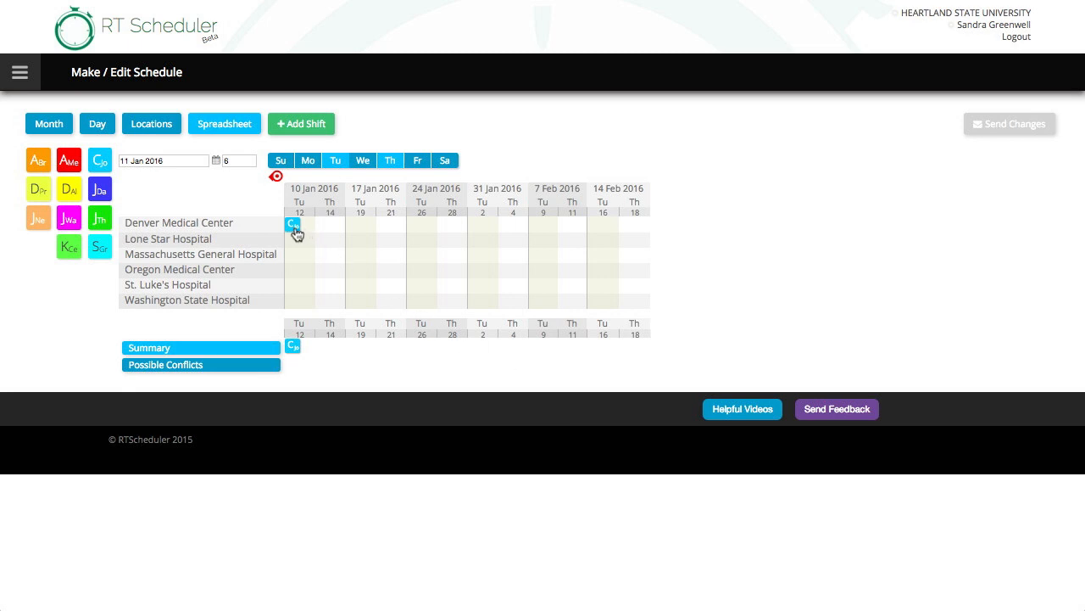
{"action": "mouse_move", "coordinate": [295, 234]}
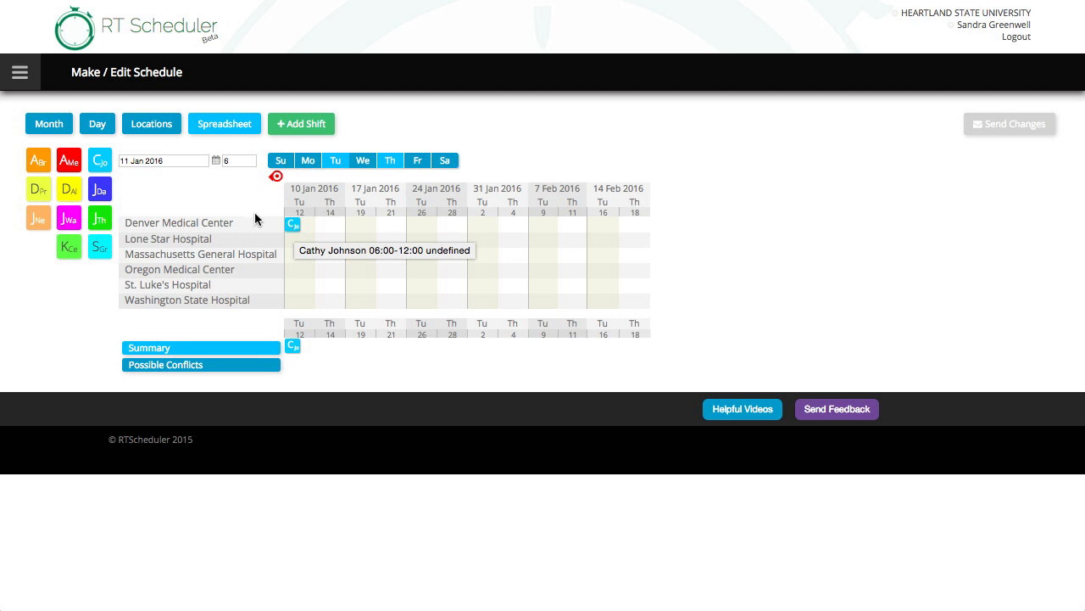
{"action": "left_click_drag", "start_coordinate": [32, 199], "coordinate": [325, 241]}
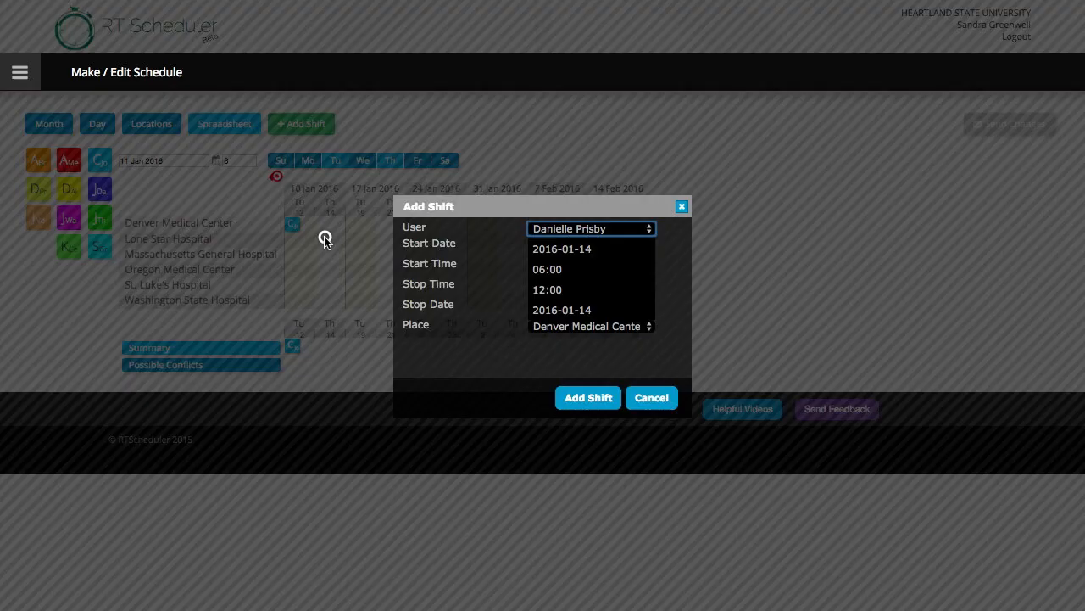
{"action": "left_click", "coordinate": [600, 396]}
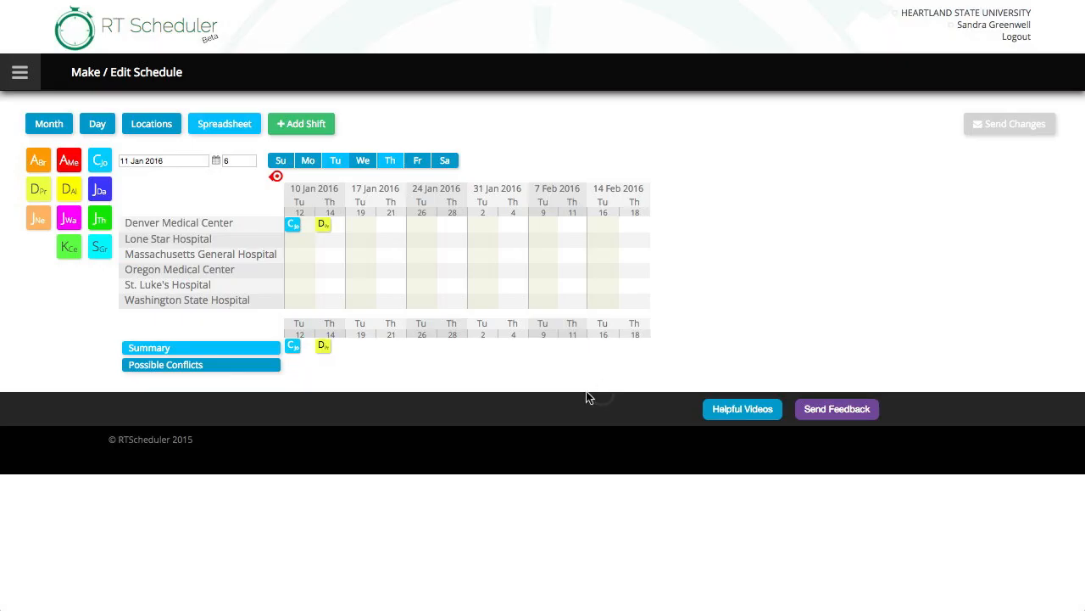
Step: Add 09:00–18:00 shifts at Lone Star Hospital for student JDa on 19 January and student KCe on 12 January 2016
{"action": "left_click_drag", "start_coordinate": [99, 190], "coordinate": [352, 240]}
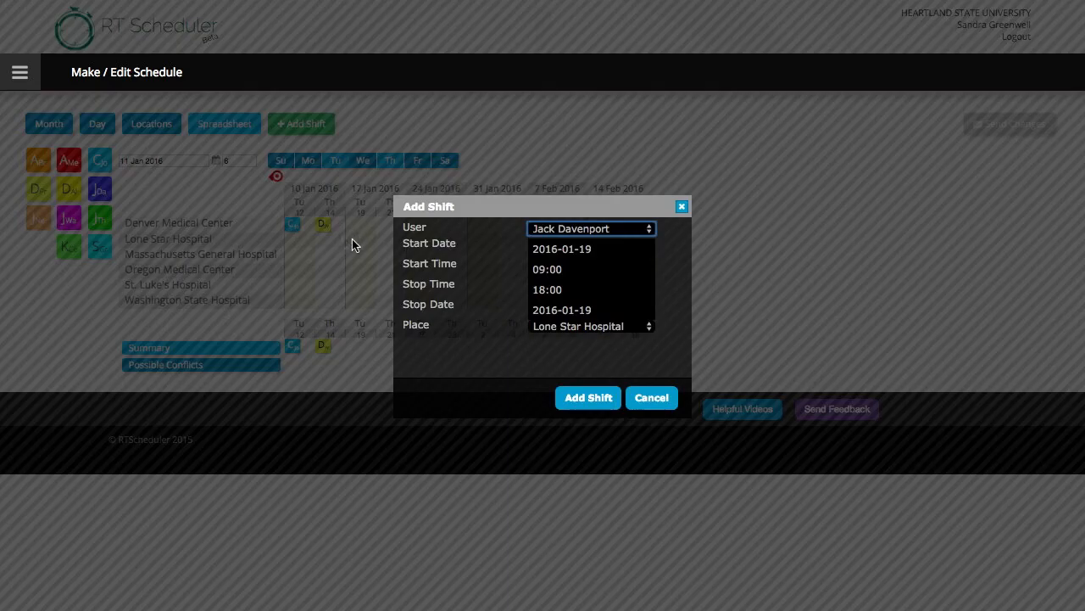
{"action": "left_click", "coordinate": [572, 396]}
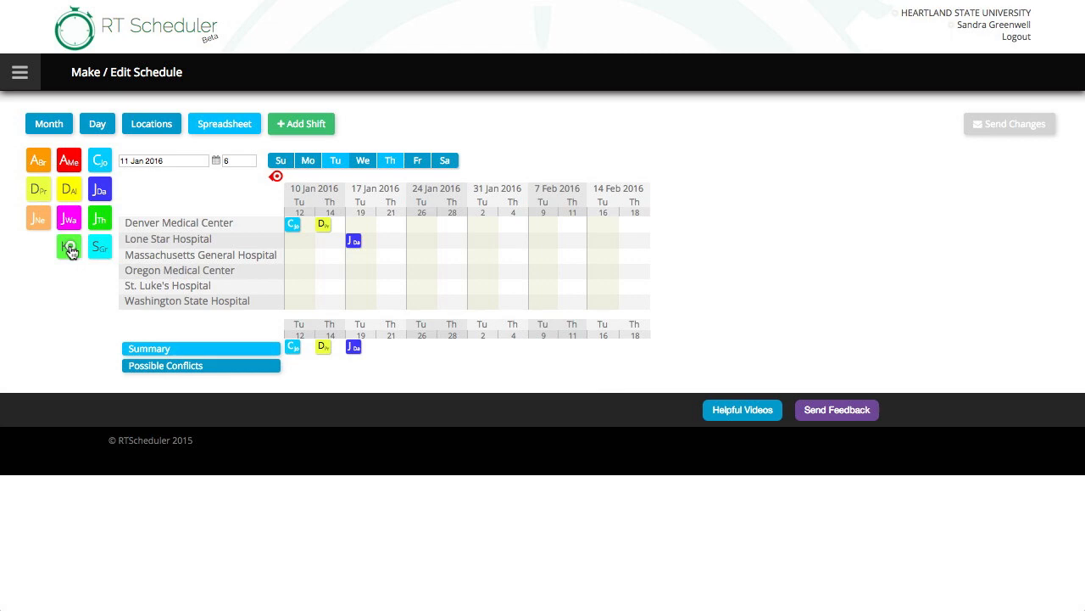
{"action": "left_click_drag", "start_coordinate": [70, 247], "coordinate": [303, 241]}
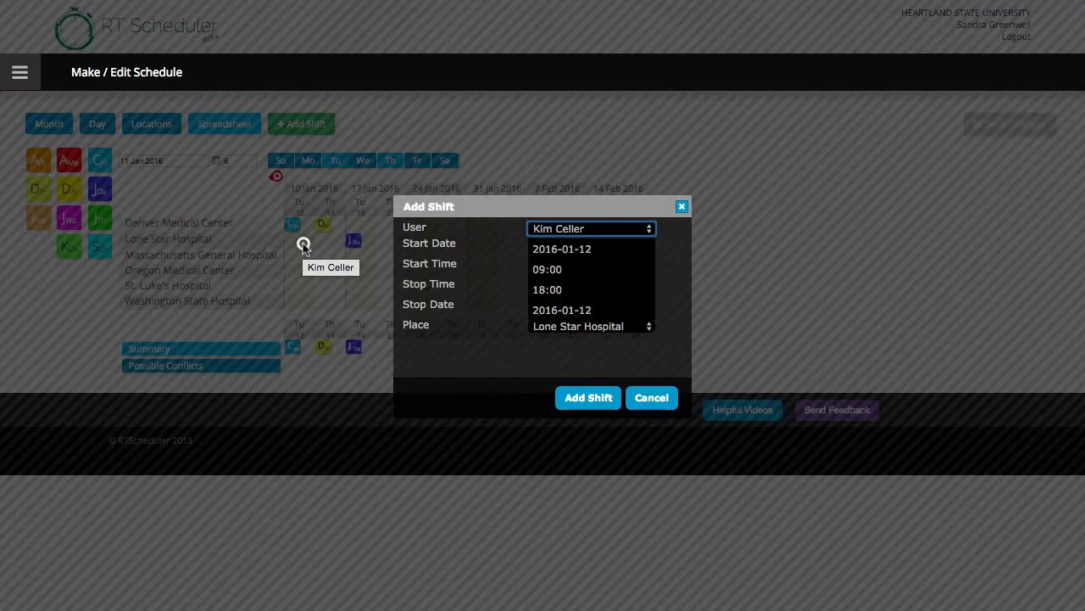
{"action": "left_click", "coordinate": [565, 397]}
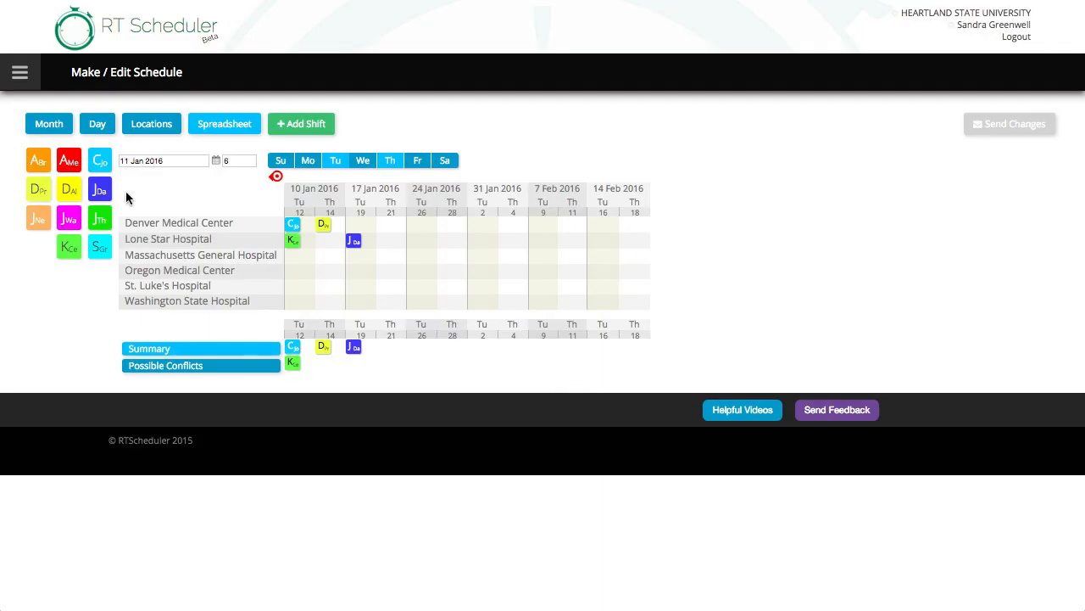
Step: Schedule student ABr at Oregon Medical Center on 12 January, 12:00–18:00, and student AMe at Massachusetts General Hospital on 14 January 2016, 06:00–12:00
{"action": "left_click_drag", "start_coordinate": [44, 163], "coordinate": [306, 274]}
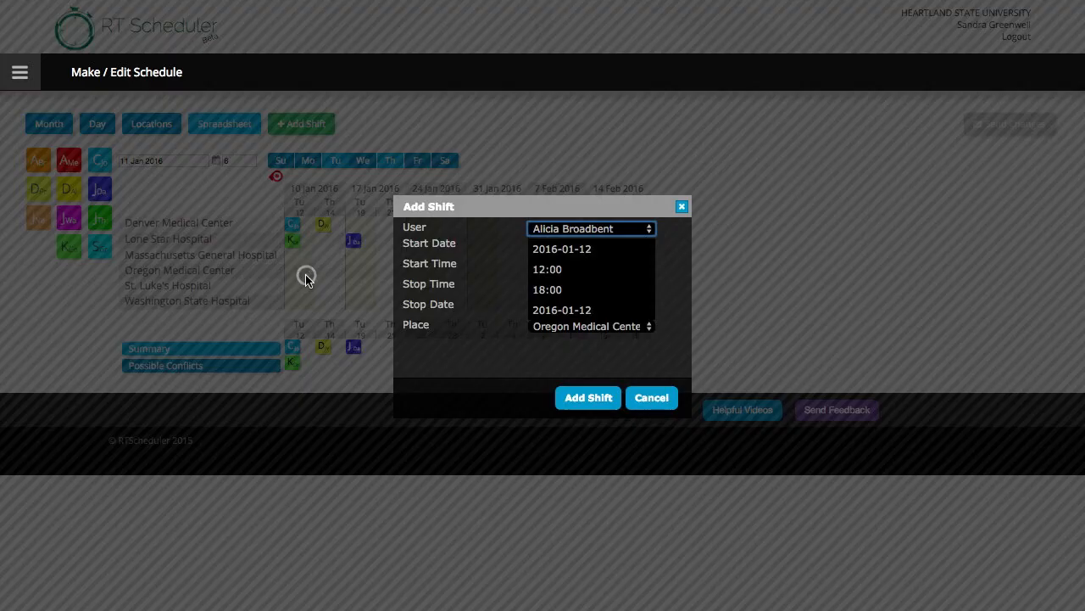
{"action": "left_click", "coordinate": [585, 398]}
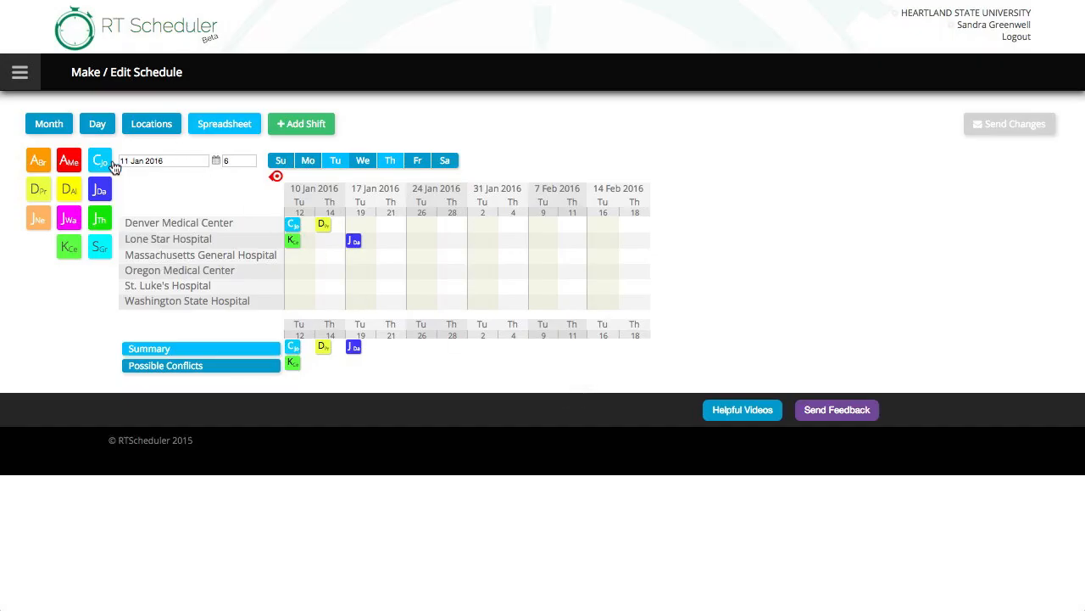
{"action": "left_click_drag", "start_coordinate": [81, 167], "coordinate": [338, 262]}
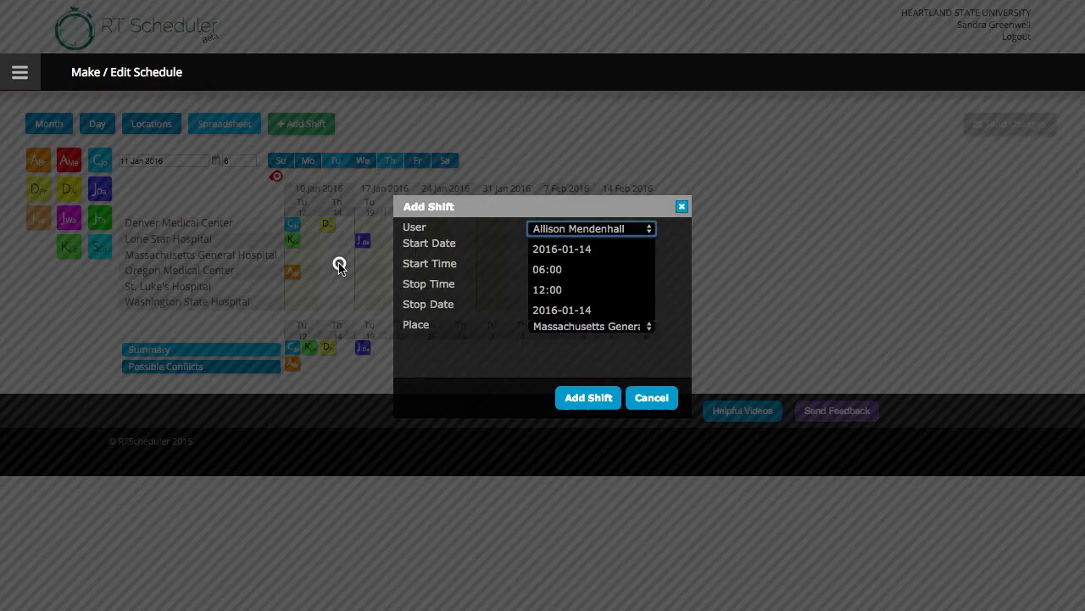
{"action": "left_click", "coordinate": [586, 400]}
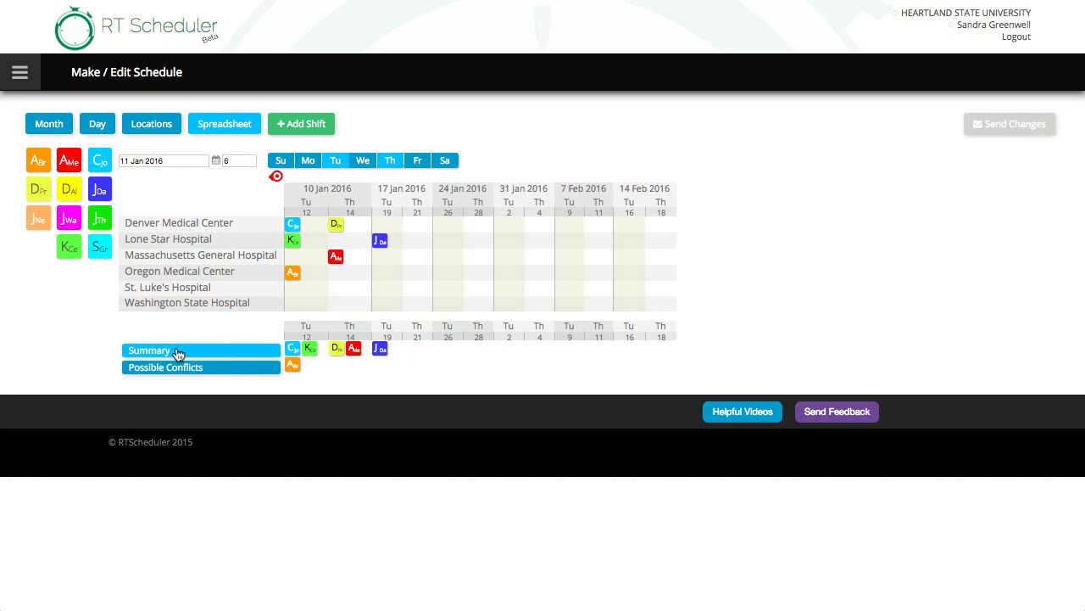
Step: Add a 07:00–16:00 shift for student JWa at St. Luke's Hospital on 14 January 2016 and check it in the summary
{"action": "left_click_drag", "start_coordinate": [71, 224], "coordinate": [351, 291]}
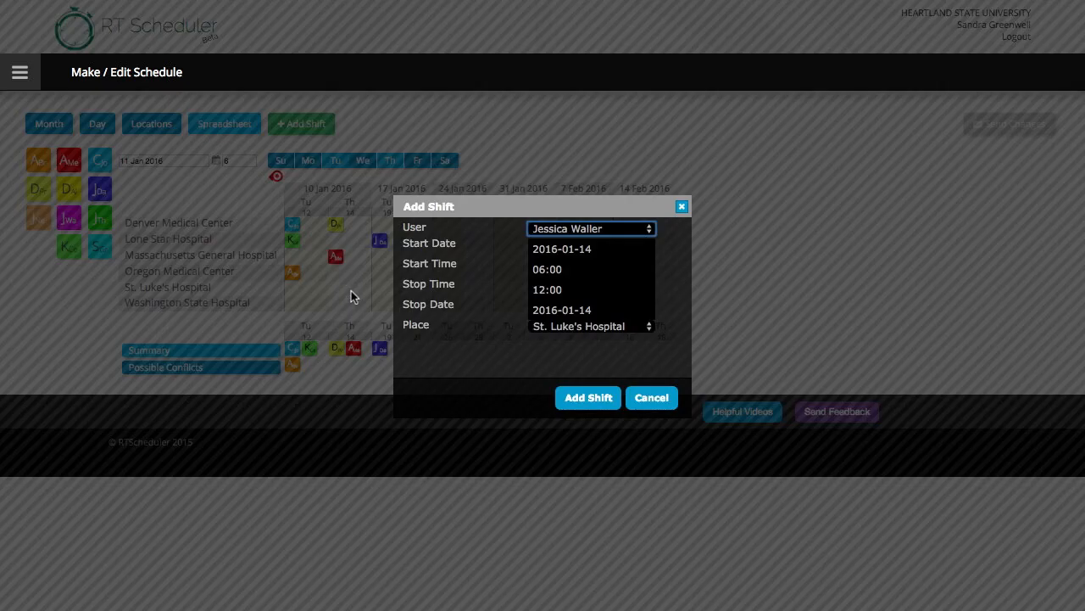
{"action": "left_click", "coordinate": [572, 270]}
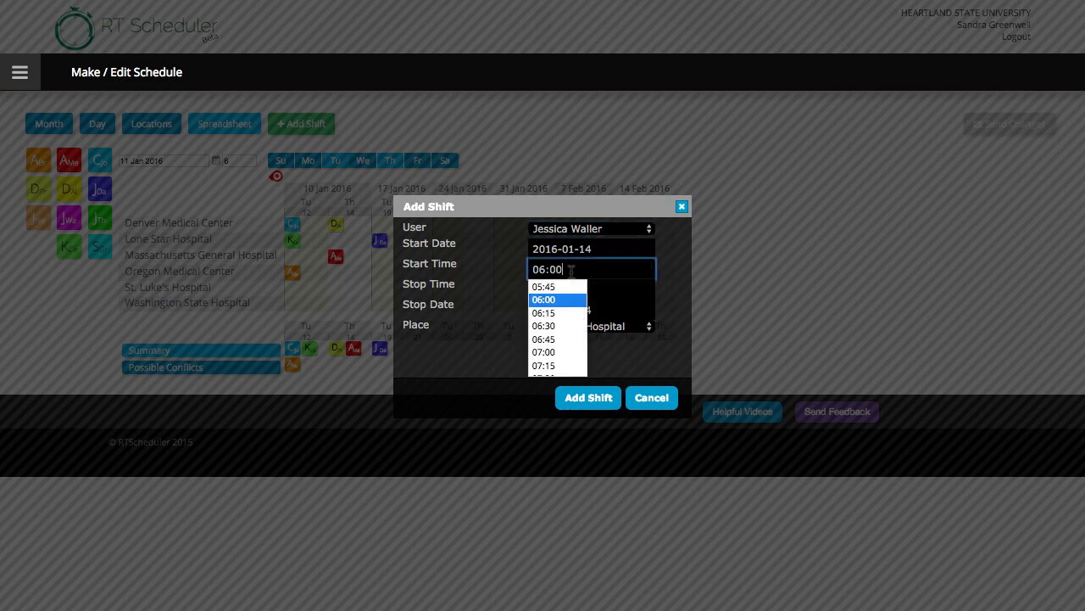
{"action": "left_click", "coordinate": [544, 352]}
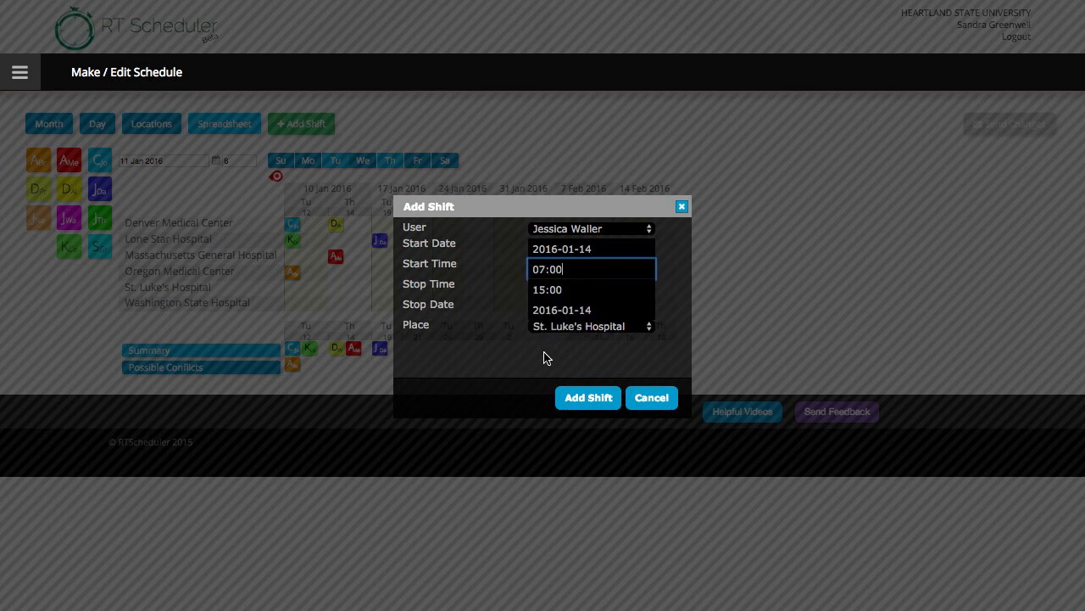
{"action": "key", "text": "Tab"}
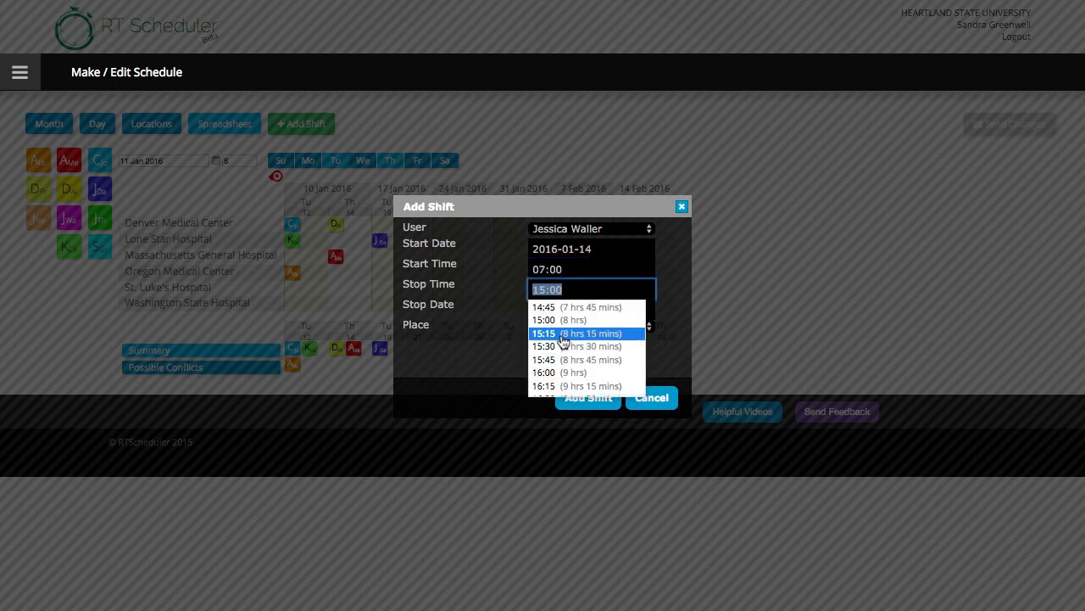
{"action": "left_click", "coordinate": [562, 371]}
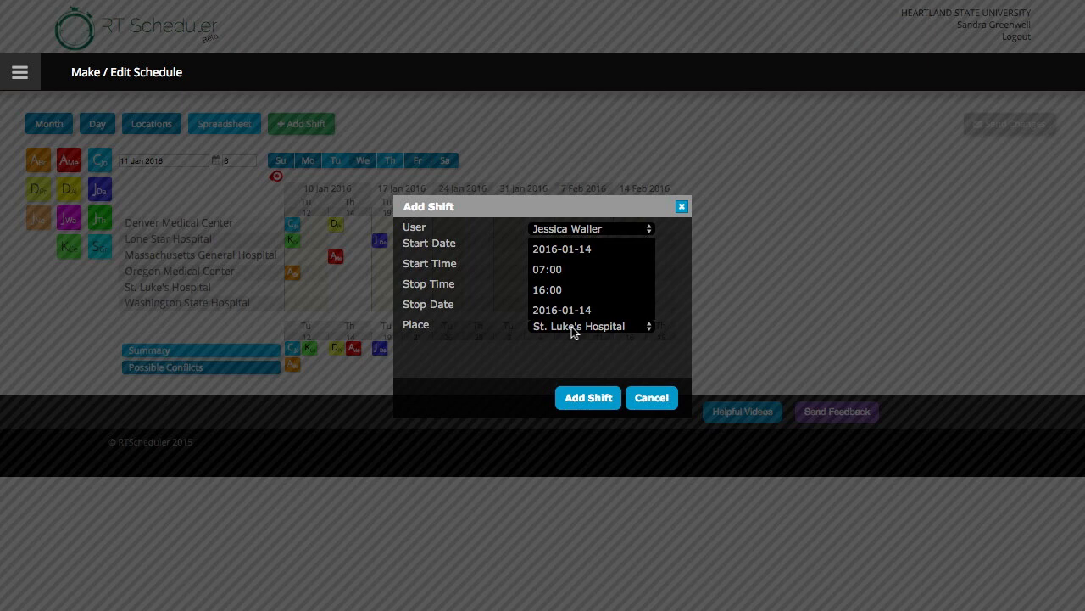
{"action": "left_click", "coordinate": [571, 326]}
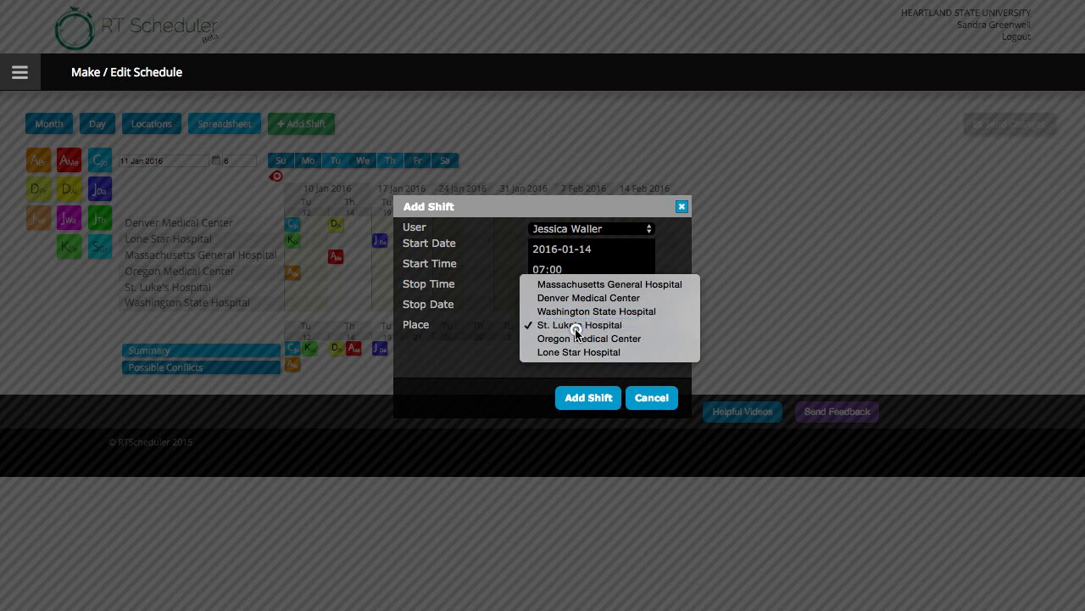
{"action": "left_click", "coordinate": [575, 329]}
{"action": "left_click", "coordinate": [566, 399]}
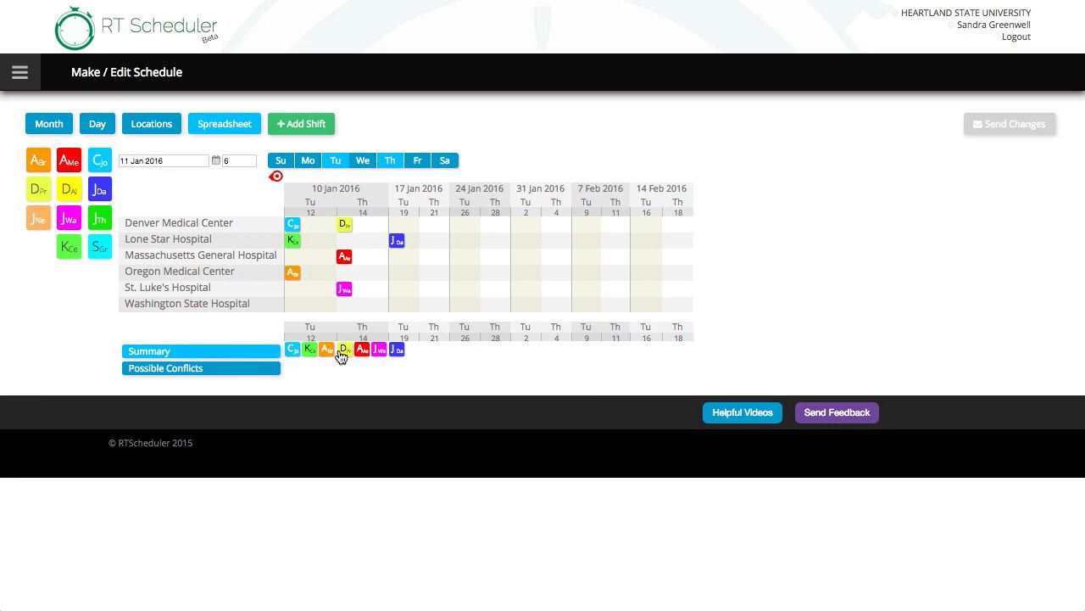
{"action": "mouse_move", "coordinate": [374, 358]}
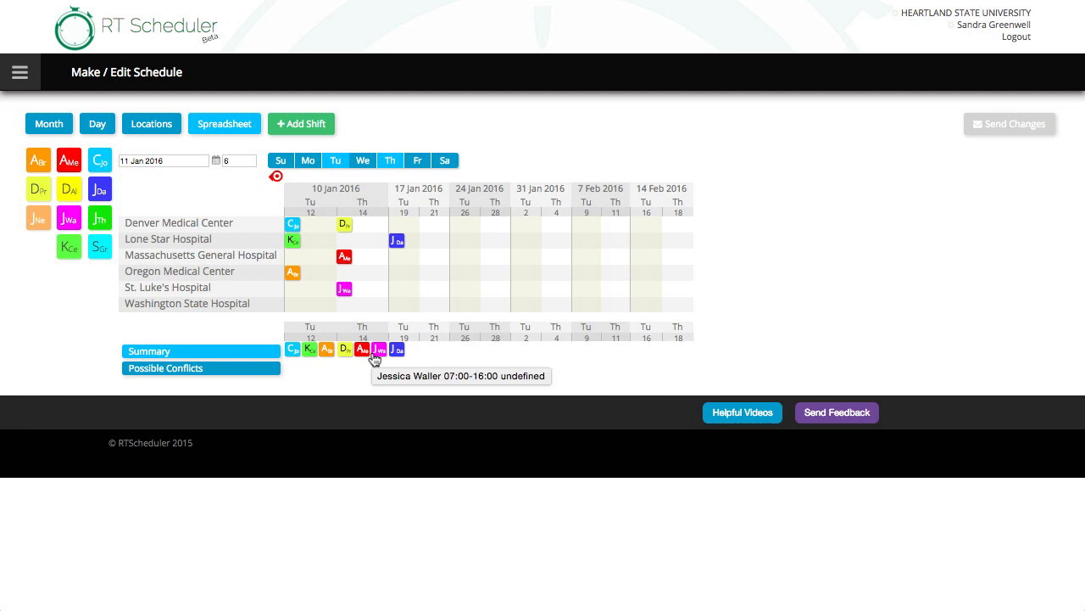
Step: Show possible conflicts and add an overlapping 06:00–12:00 shift for student JWa at St. Luke's Hospital on 14 January 2016
{"action": "left_click", "coordinate": [226, 376]}
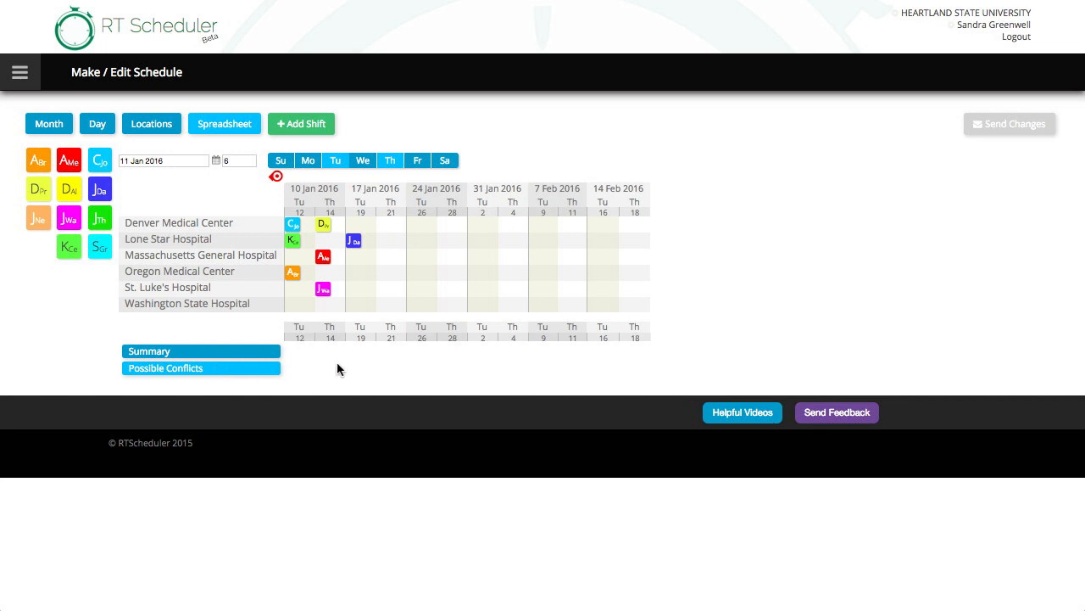
{"action": "left_click_drag", "start_coordinate": [70, 223], "coordinate": [332, 303]}
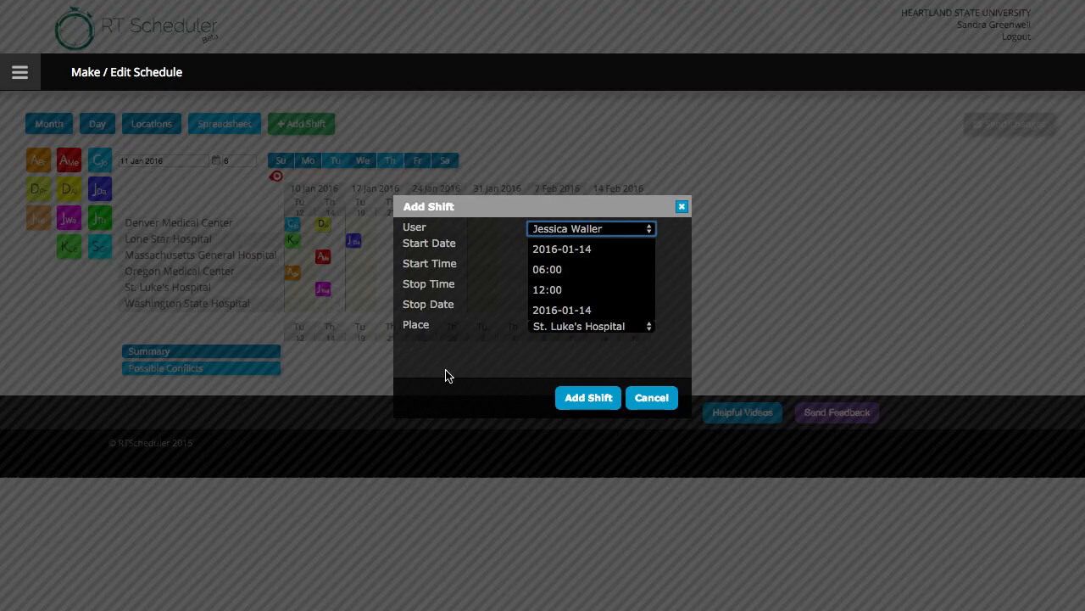
{"action": "left_click", "coordinate": [584, 400]}
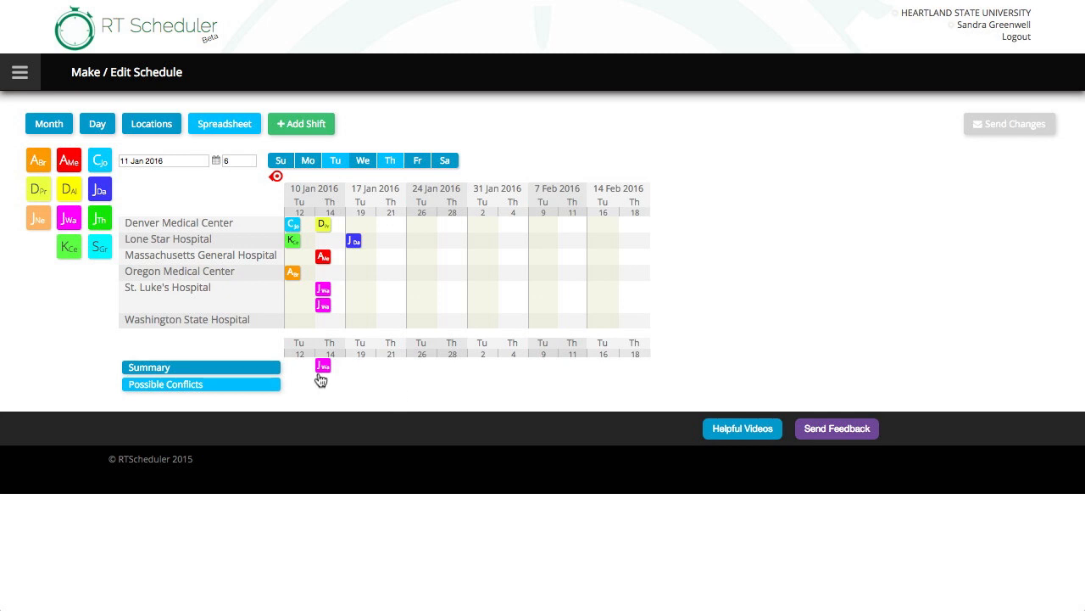
{"action": "mouse_move", "coordinate": [320, 379]}
Step: Delete student JWa's 06:00–12:00 shift at St. Luke's Hospital on 14 January 2016 and switch back to the summary
{"action": "mouse_move", "coordinate": [328, 303]}
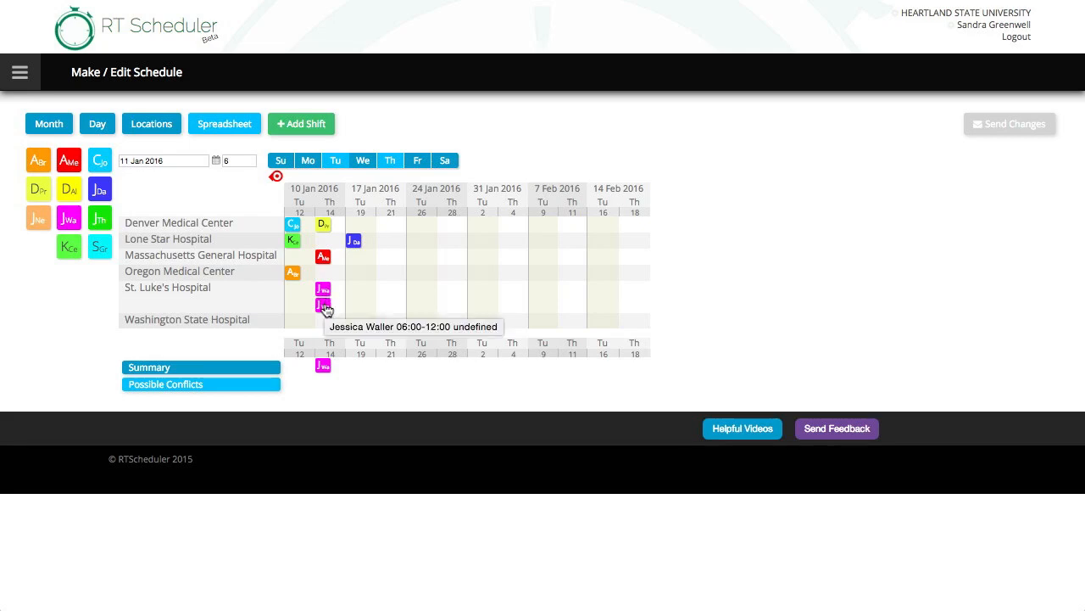
{"action": "left_click", "coordinate": [323, 306]}
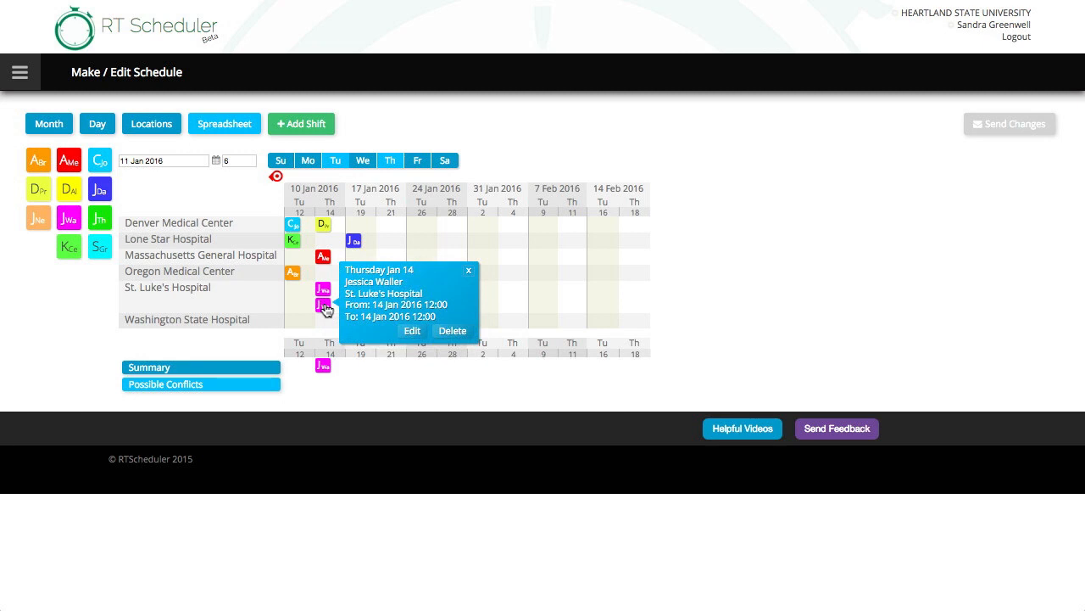
{"action": "left_click", "coordinate": [458, 332]}
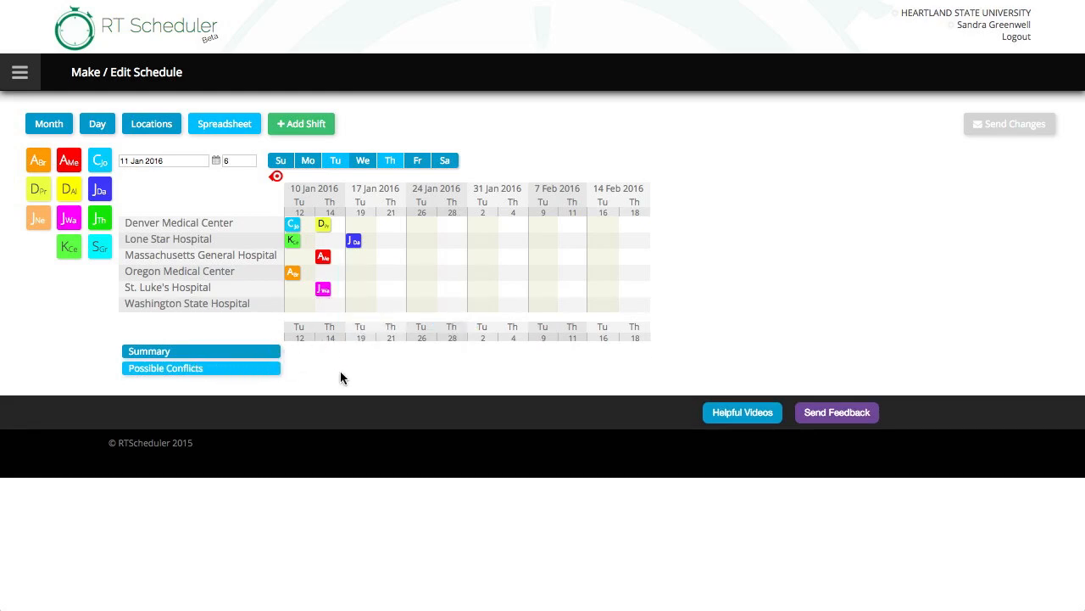
{"action": "left_click", "coordinate": [205, 355]}
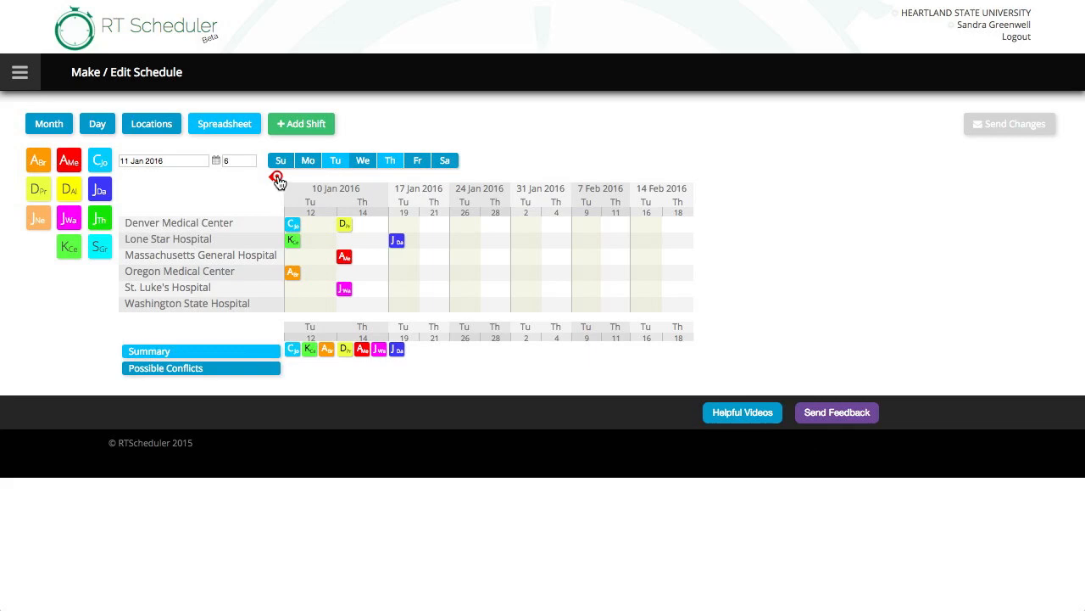
Step: Move the red schedule marker to the start of the 17 January 2016 week and send the changes
{"action": "left_click_drag", "start_coordinate": [277, 180], "coordinate": [393, 184]}
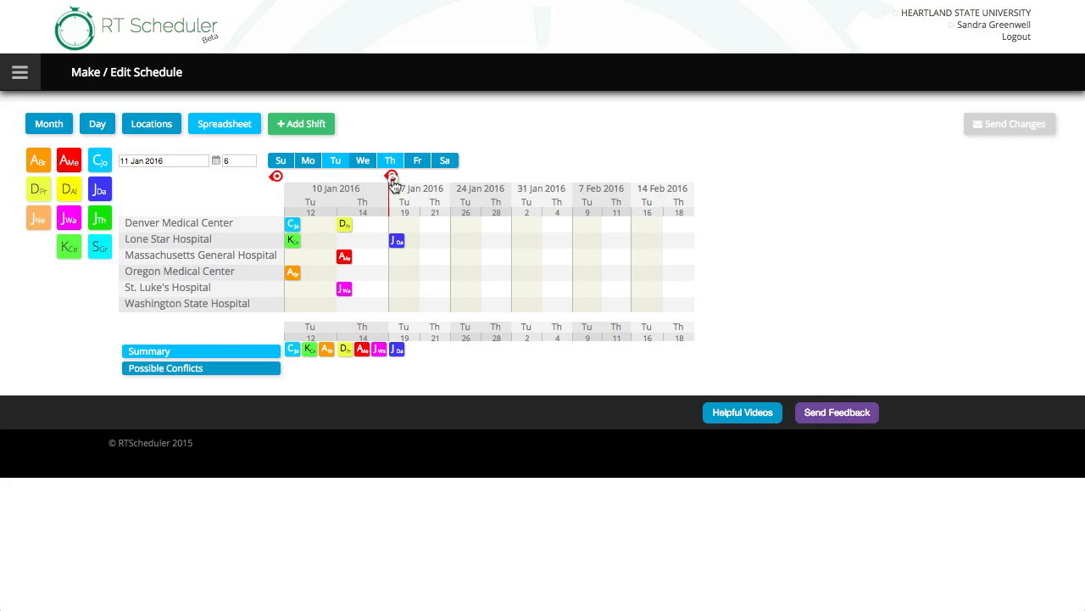
{"action": "left_click_drag", "start_coordinate": [392, 185], "coordinate": [392, 185]}
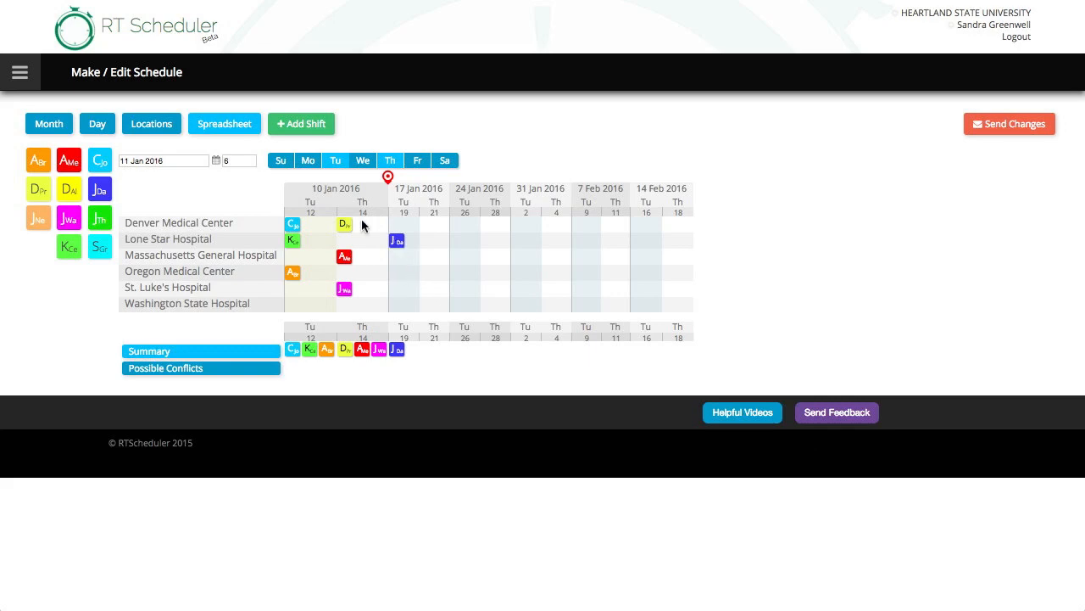
{"action": "left_click", "coordinate": [1010, 129]}
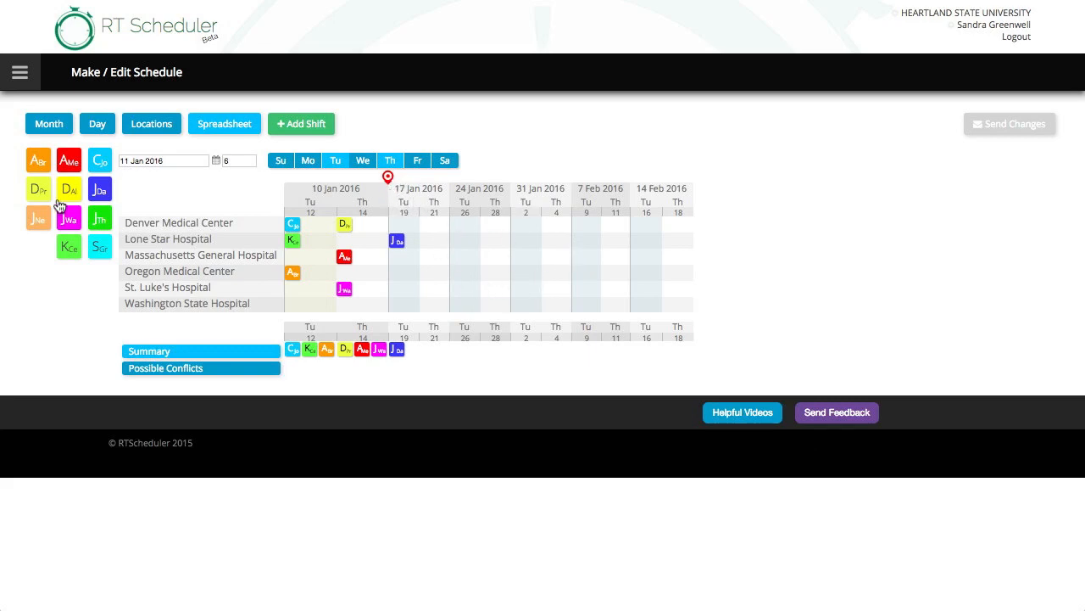
Step: Schedule student DAl at Lone Star Hospital on 21 January 2016, 09:00–18:00, and JNe at Massachusetts General Hospital on 19 January, 06:00–12:00
{"action": "left_click_drag", "start_coordinate": [68, 193], "coordinate": [431, 249]}
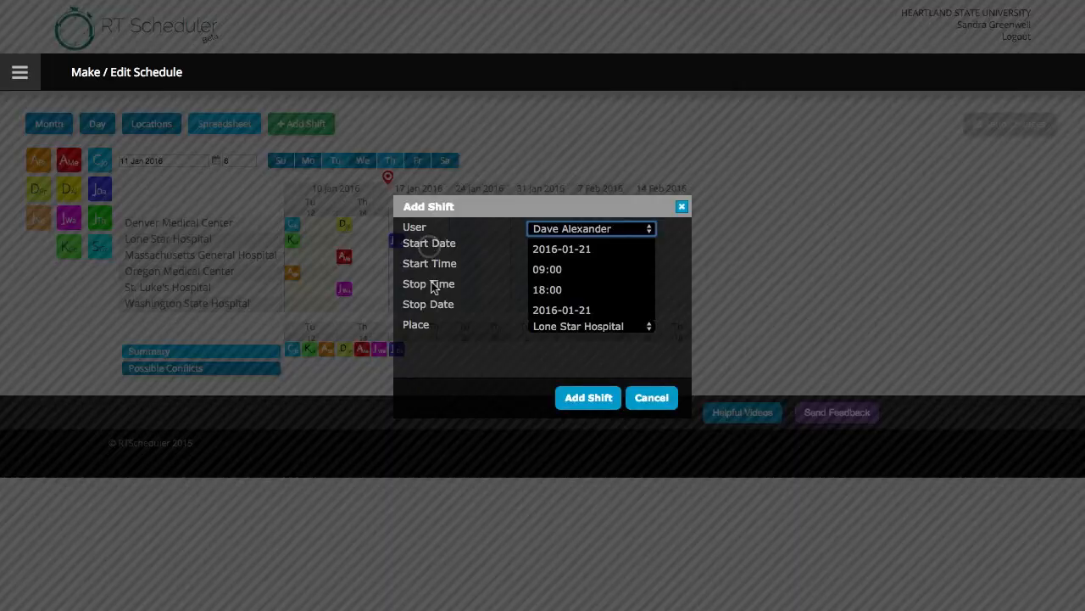
{"action": "left_click", "coordinate": [588, 396]}
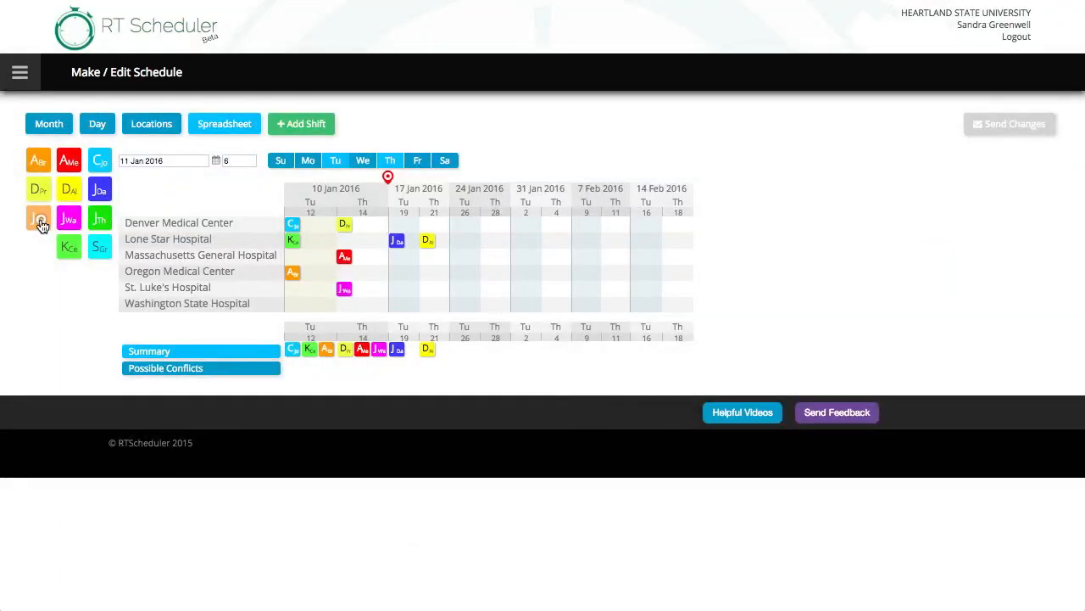
{"action": "left_click_drag", "start_coordinate": [39, 218], "coordinate": [405, 263]}
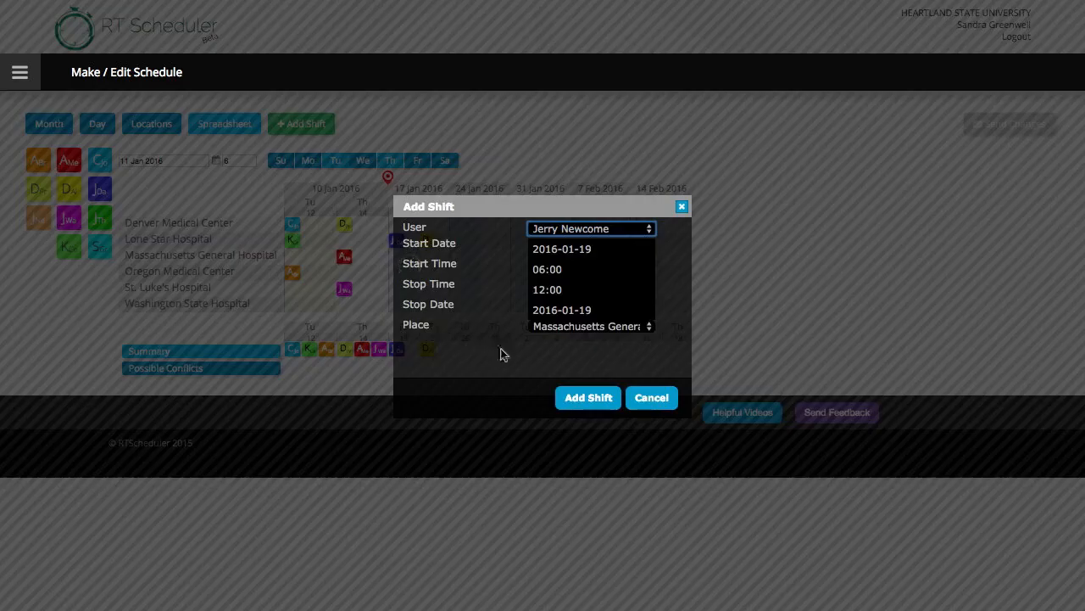
{"action": "left_click", "coordinate": [585, 397]}
Step: Add a shift for student JDa at Oregon Medical Center on 26 January 2016
{"action": "left_click_drag", "start_coordinate": [41, 161], "coordinate": [488, 237]}
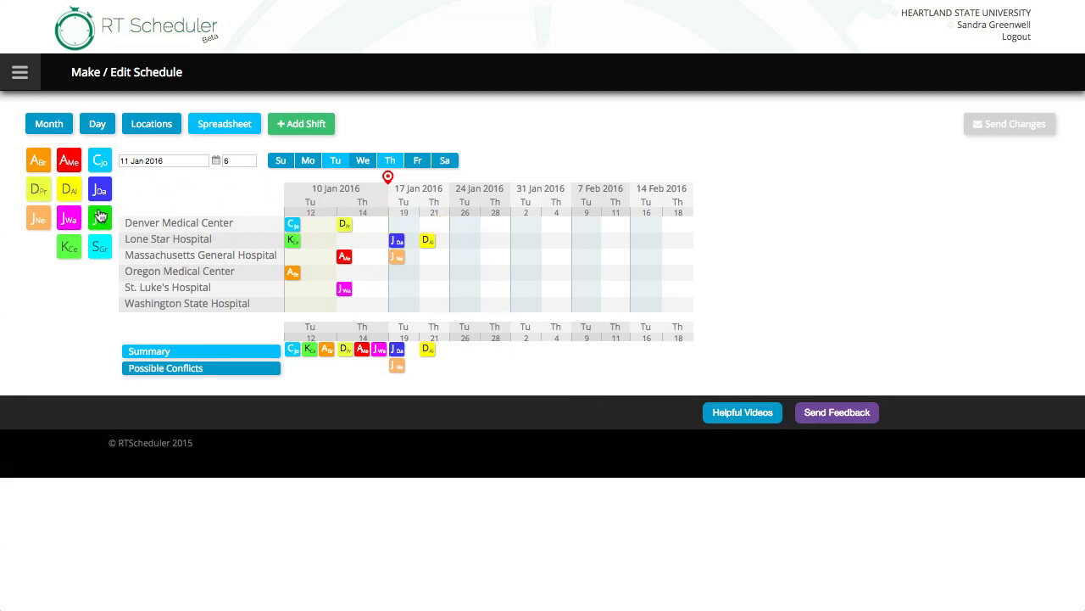
{"action": "left_click_drag", "start_coordinate": [100, 192], "coordinate": [481, 279]}
{"action": "left_click", "coordinate": [585, 396]}
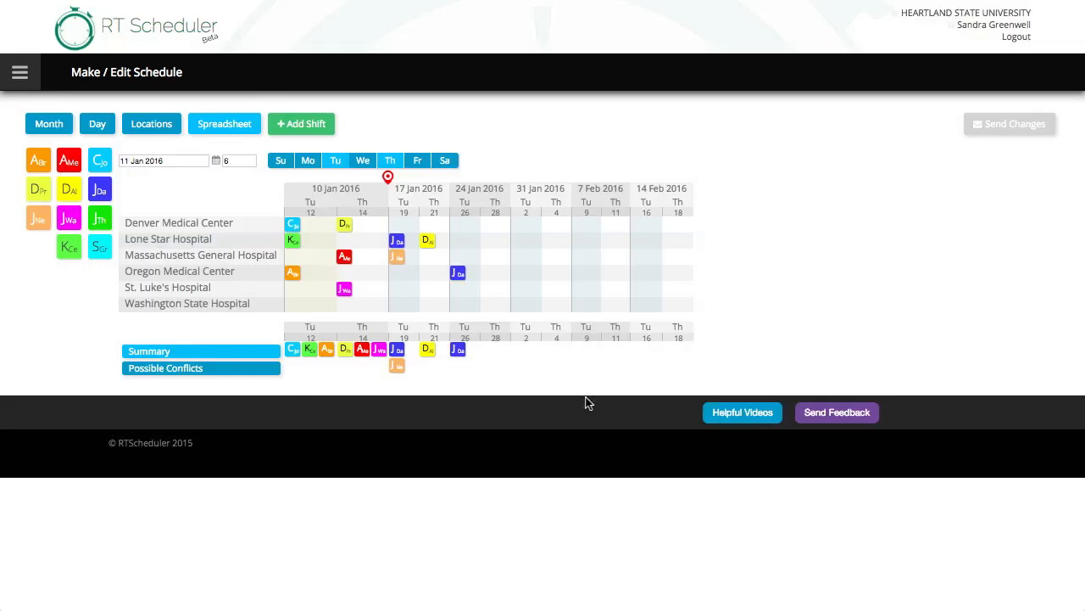